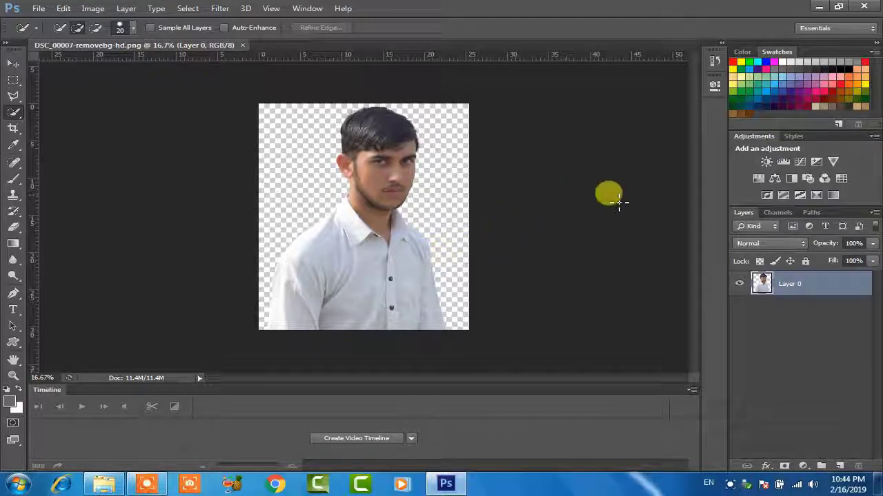
Duplicate the original portrait layer and choose the Quick Selection tool
{"action": "left_click_drag", "start_coordinate": [788, 290], "coordinate": [840, 465]}
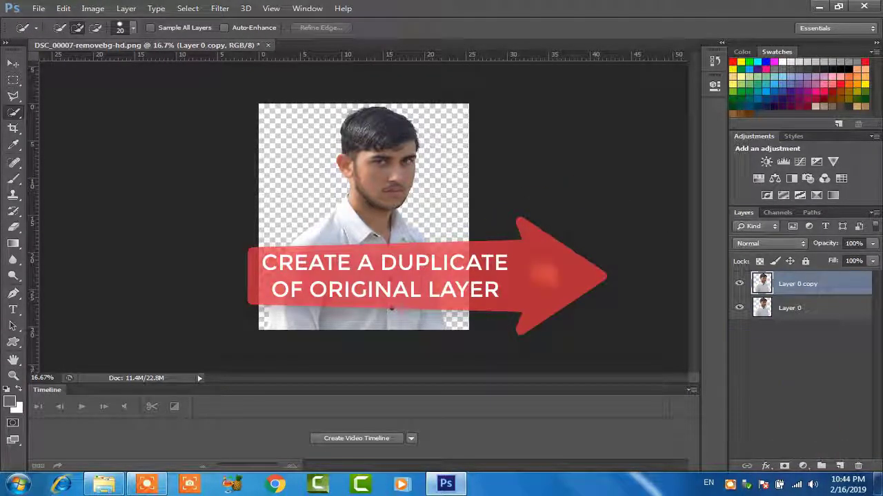
{"action": "key", "text": "ctrl+plus"}
{"action": "key", "text": "ctrl+plus"}
{"action": "key", "text": "ctrl+plus"}
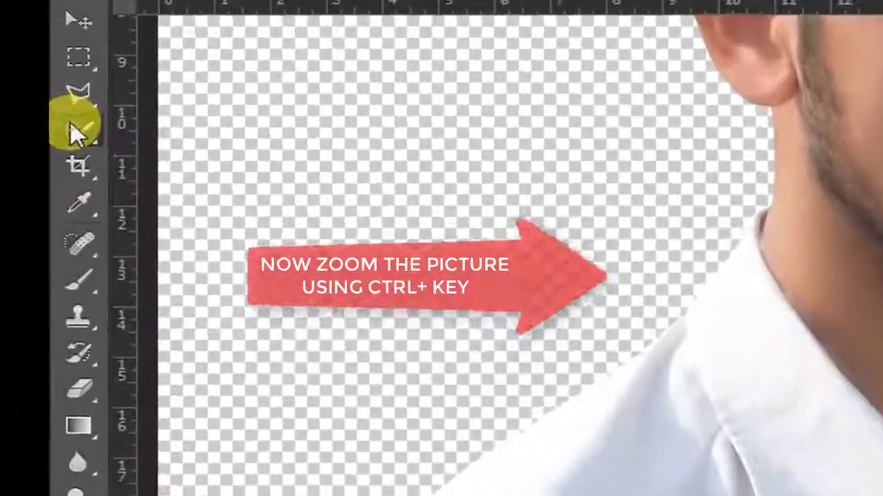
{"action": "right_click", "coordinate": [14, 113]}
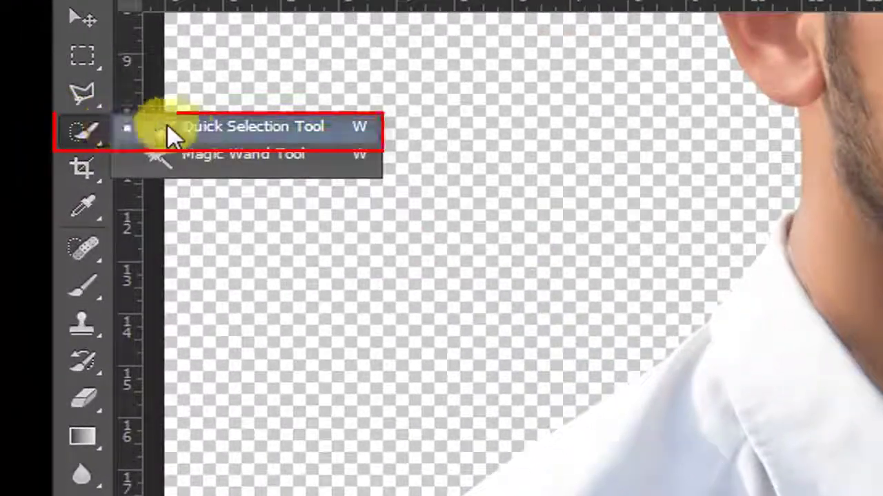
{"action": "left_click", "coordinate": [207, 127]}
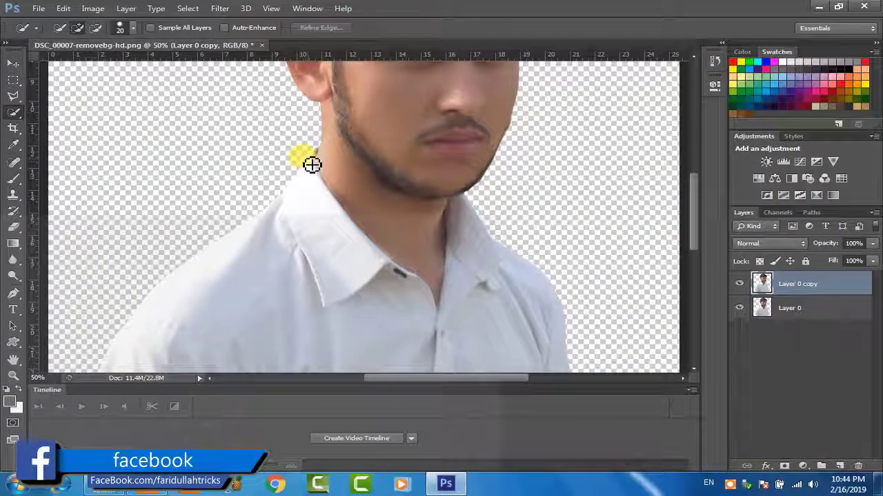
Select the whole white shirt on the duplicate layer, from collar and shoulders to the hem, with a size 20 Quick Selection brush
{"action": "left_click_drag", "start_coordinate": [316, 177], "coordinate": [303, 257]}
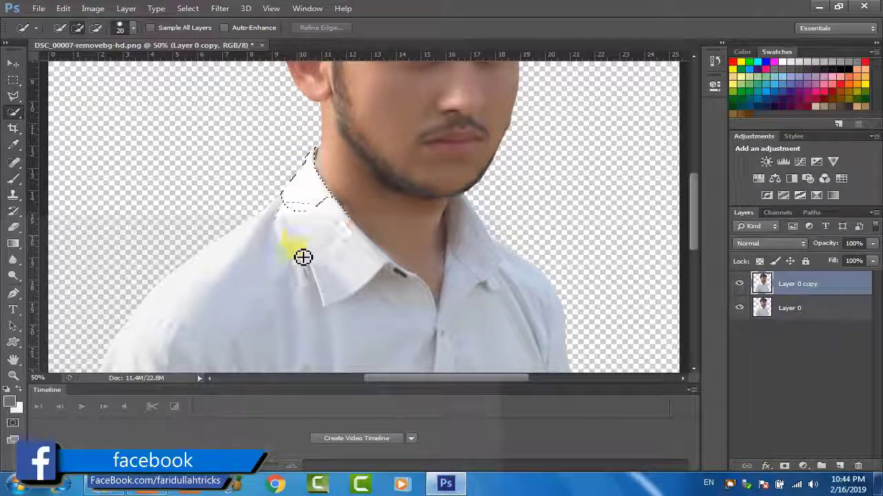
{"action": "mouse_move", "coordinate": [246, 306]}
{"action": "left_mouse_down"}
{"action": "mouse_move", "coordinate": [205, 355]}
{"action": "mouse_move", "coordinate": [205, 327]}
{"action": "left_mouse_up"}
{"action": "scroll", "coordinate": [215, 297], "scroll_direction": "down", "scroll_amount": 3}
{"action": "scroll", "coordinate": [213, 295], "scroll_direction": "down", "scroll_amount": 5}
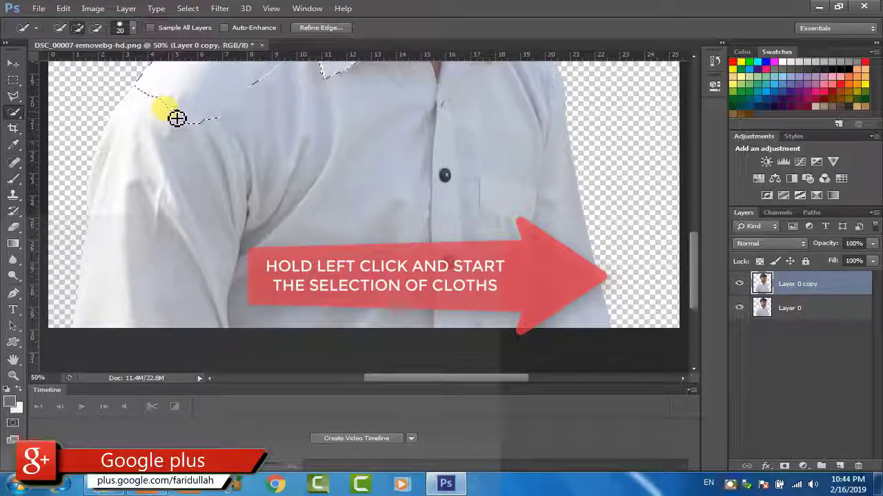
{"action": "mouse_move", "coordinate": [176, 118]}
{"action": "left_mouse_down"}
{"action": "mouse_move", "coordinate": [169, 276]}
{"action": "mouse_move", "coordinate": [245, 257]}
{"action": "mouse_move", "coordinate": [322, 171]}
{"action": "mouse_move", "coordinate": [380, 229]}
{"action": "mouse_move", "coordinate": [442, 266]}
{"action": "left_mouse_up"}
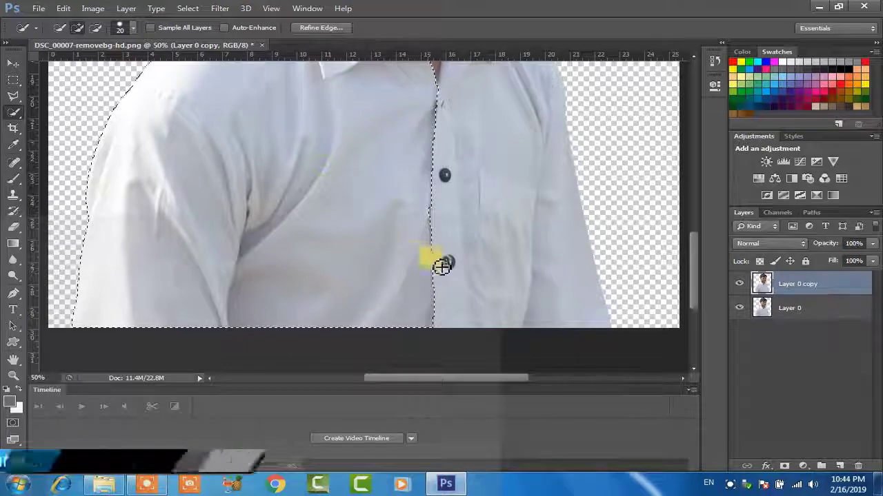
{"action": "mouse_move", "coordinate": [551, 310]}
{"action": "left_mouse_down"}
{"action": "mouse_move", "coordinate": [564, 313]}
{"action": "mouse_move", "coordinate": [557, 295]}
{"action": "left_mouse_up"}
{"action": "scroll", "coordinate": [512, 241], "scroll_direction": "up", "scroll_amount": 5}
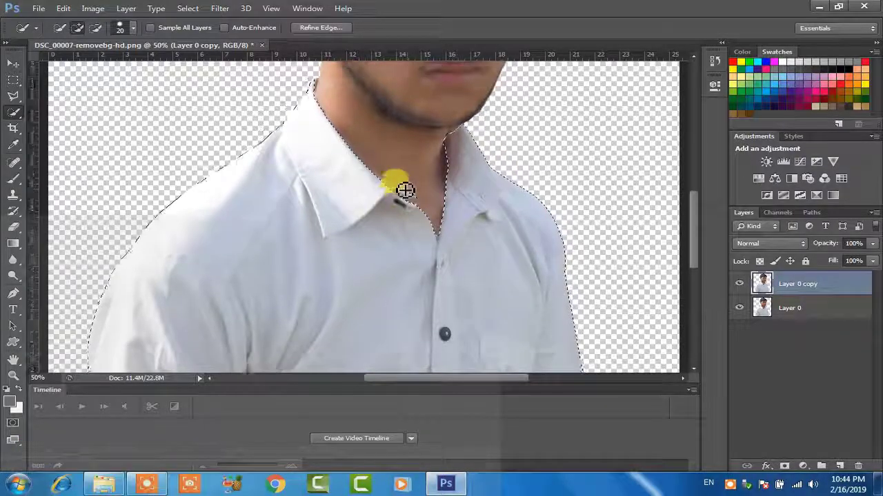
Extend the shirt selection over the collar's upper tip beside the neck with the brush reduced to size 10
{"action": "scroll", "coordinate": [387, 183], "scroll_direction": "up", "scroll_amount": 2}
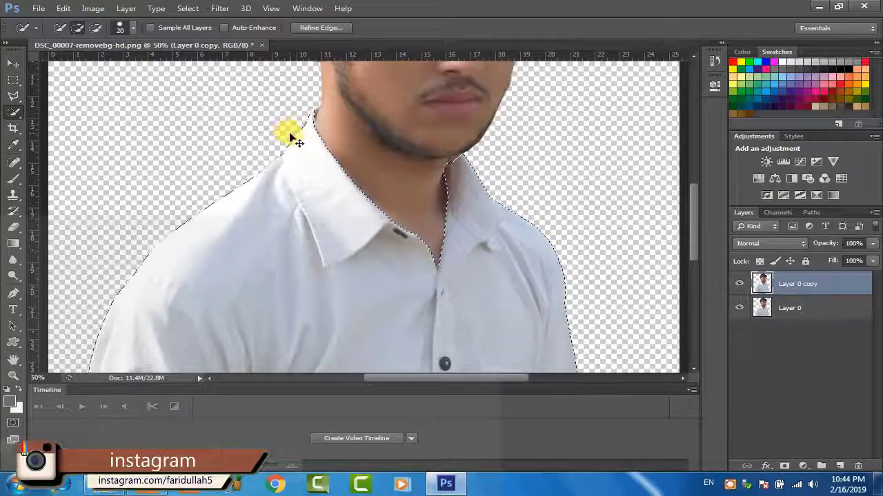
{"action": "scroll", "coordinate": [291, 133], "scroll_direction": "up", "scroll_amount": 2}
{"action": "scroll", "coordinate": [255, 63], "scroll_direction": "up", "scroll_amount": 1}
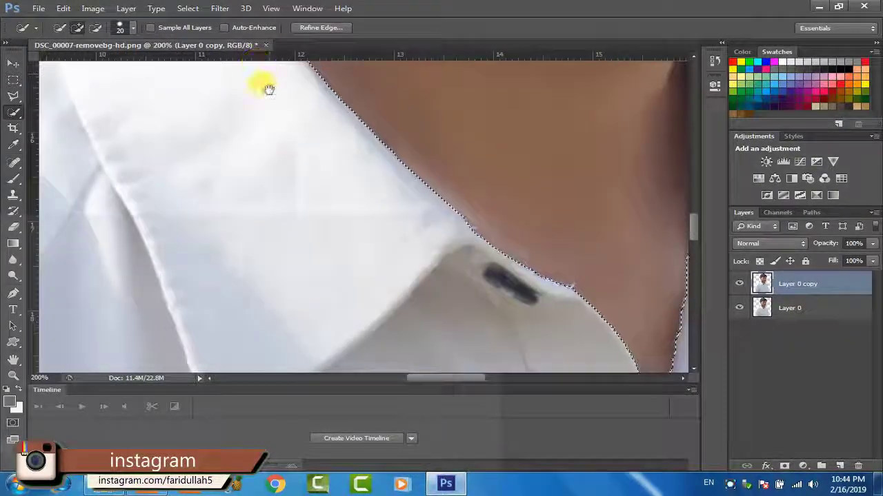
{"action": "scroll", "coordinate": [219, 242], "scroll_direction": "up", "scroll_amount": 1}
{"action": "mouse_move", "coordinate": [262, 237]}
{"action": "left_mouse_down"}
{"action": "mouse_move", "coordinate": [316, 172]}
{"action": "mouse_move", "coordinate": [319, 276]}
{"action": "mouse_move", "coordinate": [320, 258]}
{"action": "left_mouse_up"}
{"action": "key", "text": "ctrl+plus"}
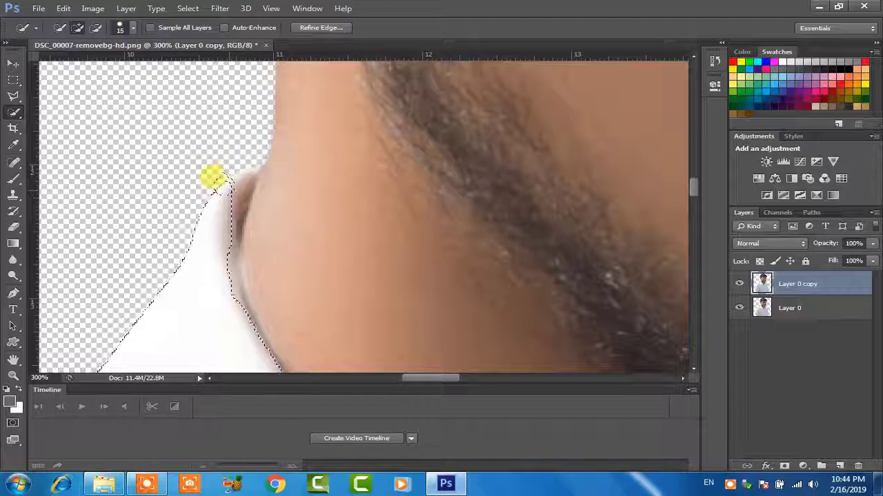
{"action": "mouse_move", "coordinate": [230, 189]}
{"action": "left_mouse_down"}
{"action": "mouse_move", "coordinate": [225, 214]}
{"action": "mouse_move", "coordinate": [241, 209]}
{"action": "mouse_move", "coordinate": [224, 279]}
{"action": "mouse_move", "coordinate": [229, 269]}
{"action": "mouse_move", "coordinate": [177, 272]}
{"action": "mouse_move", "coordinate": [228, 248]}
{"action": "left_mouse_up"}
Check the selection edge closely along the collar and neckline
{"action": "scroll", "coordinate": [228, 249], "scroll_direction": "down", "scroll_amount": 8}
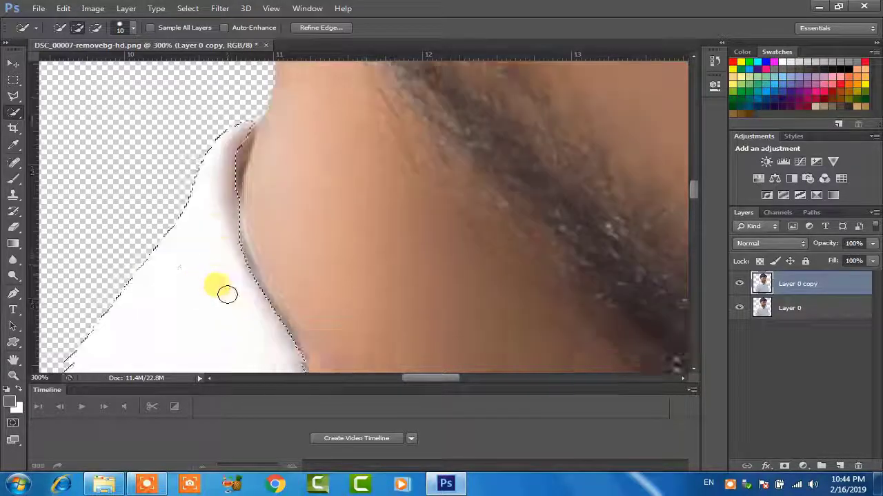
{"action": "scroll", "coordinate": [228, 287], "scroll_direction": "down", "scroll_amount": 2}
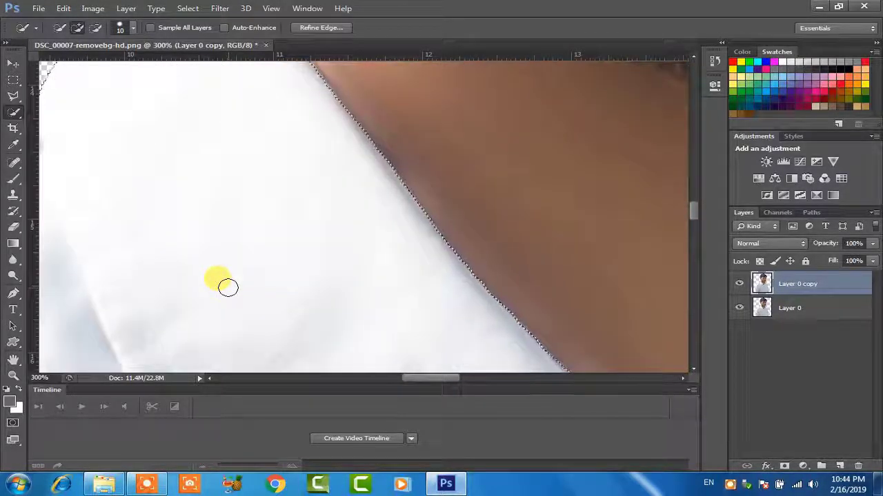
{"action": "scroll", "coordinate": [227, 287], "scroll_direction": "down", "scroll_amount": 4}
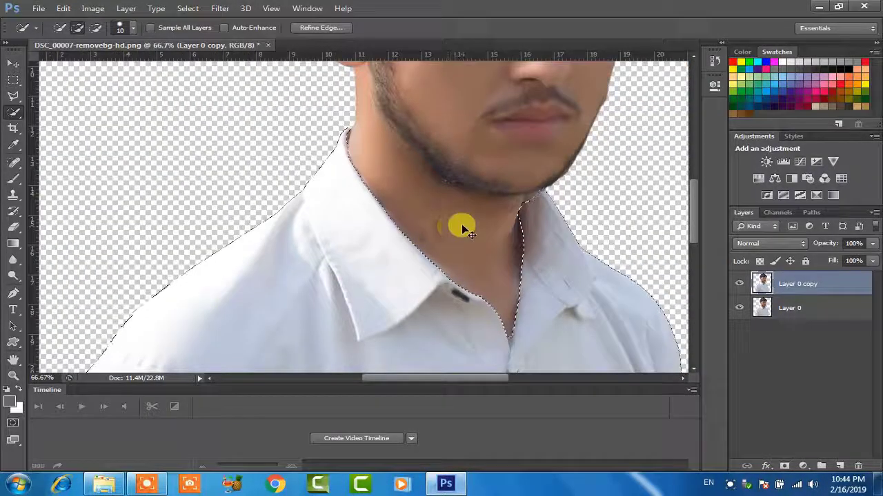
{"action": "scroll", "coordinate": [522, 191], "scroll_direction": "up", "scroll_amount": 3}
{"action": "scroll", "coordinate": [502, 207], "scroll_direction": "right", "scroll_amount": 5}
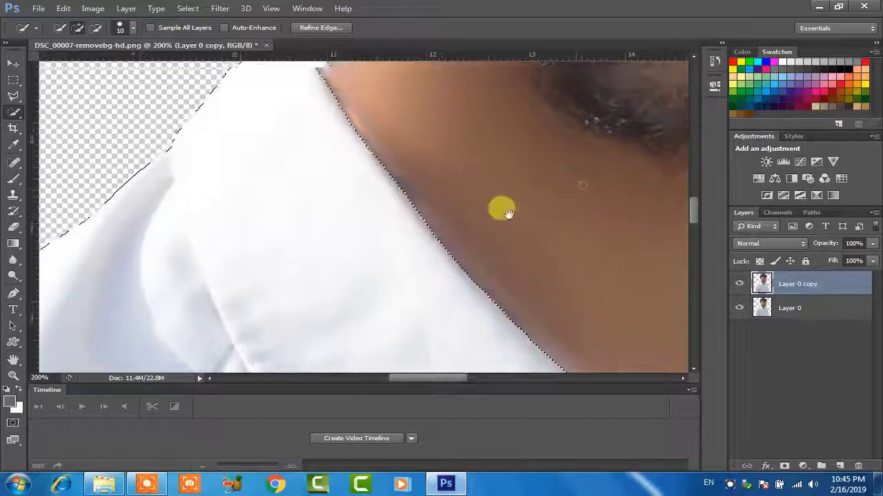
{"action": "mouse_move", "coordinate": [281, 197]}
{"action": "left_mouse_down"}
{"action": "mouse_move", "coordinate": [311, 181]}
{"action": "mouse_move", "coordinate": [333, 195]}
{"action": "mouse_move", "coordinate": [267, 248]}
{"action": "mouse_move", "coordinate": [181, 197]}
{"action": "mouse_move", "coordinate": [171, 205]}
{"action": "mouse_move", "coordinate": [142, 191]}
{"action": "mouse_move", "coordinate": [128, 231]}
{"action": "mouse_move", "coordinate": [315, 213]}
{"action": "mouse_move", "coordinate": [395, 183]}
{"action": "left_mouse_up"}
{"action": "scroll", "coordinate": [302, 223], "scroll_direction": "down", "scroll_amount": 3}
{"action": "scroll", "coordinate": [299, 222], "scroll_direction": "down", "scroll_amount": 5}
{"action": "scroll", "coordinate": [266, 248], "scroll_direction": "down", "scroll_amount": 4}
{"action": "scroll", "coordinate": [237, 237], "scroll_direction": "up", "scroll_amount": 9}
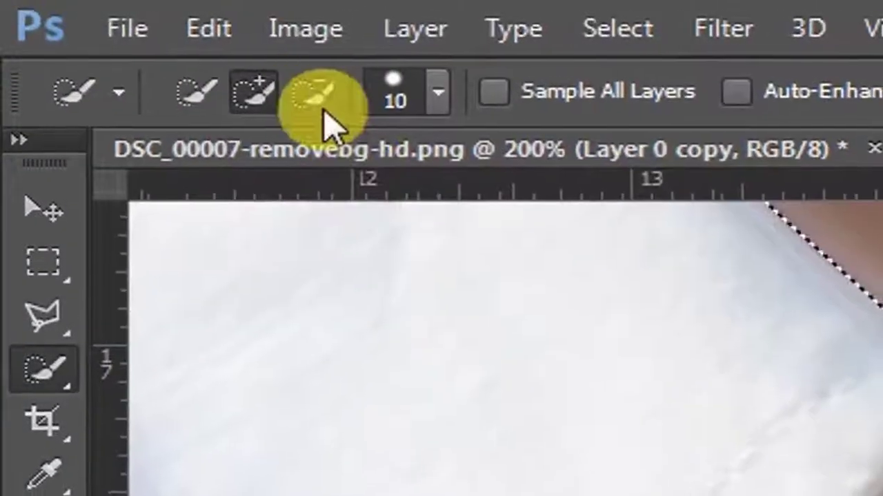
Subtract the two dark shirt buttons from the selection with a size 35 brush
{"action": "left_click", "coordinate": [95, 28]}
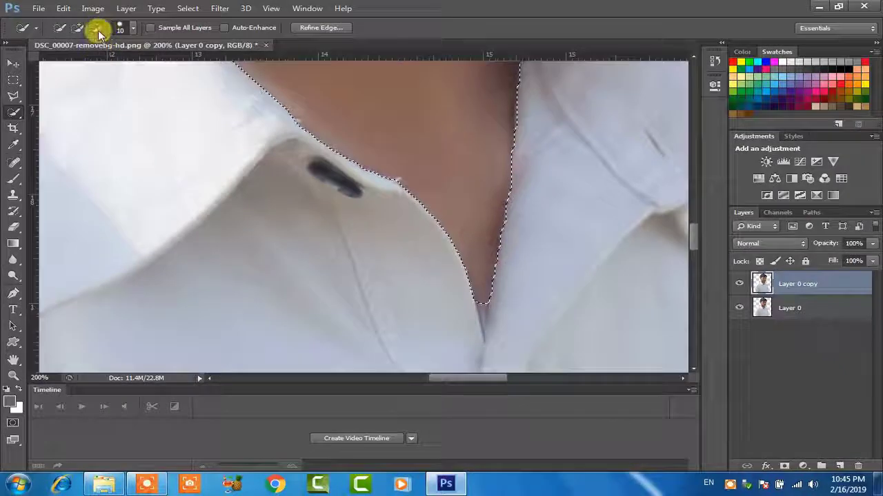
{"action": "mouse_move", "coordinate": [280, 181]}
{"action": "left_mouse_down"}
{"action": "mouse_move", "coordinate": [351, 227]}
{"action": "mouse_move", "coordinate": [228, 79]}
{"action": "left_mouse_up"}
{"action": "left_click_drag", "start_coordinate": [293, 241], "coordinate": [312, 124]}
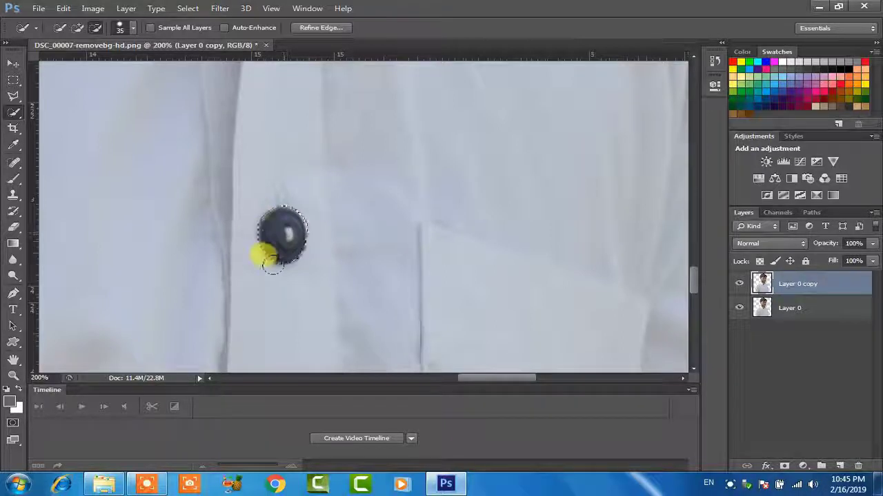
{"action": "scroll", "coordinate": [273, 264], "scroll_direction": "down", "scroll_amount": 5}
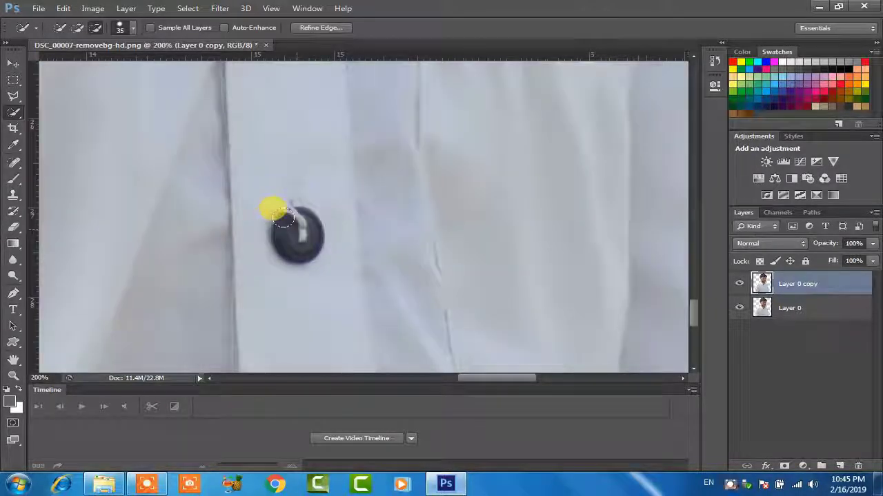
{"action": "scroll", "coordinate": [276, 204], "scroll_direction": "down", "scroll_amount": 3}
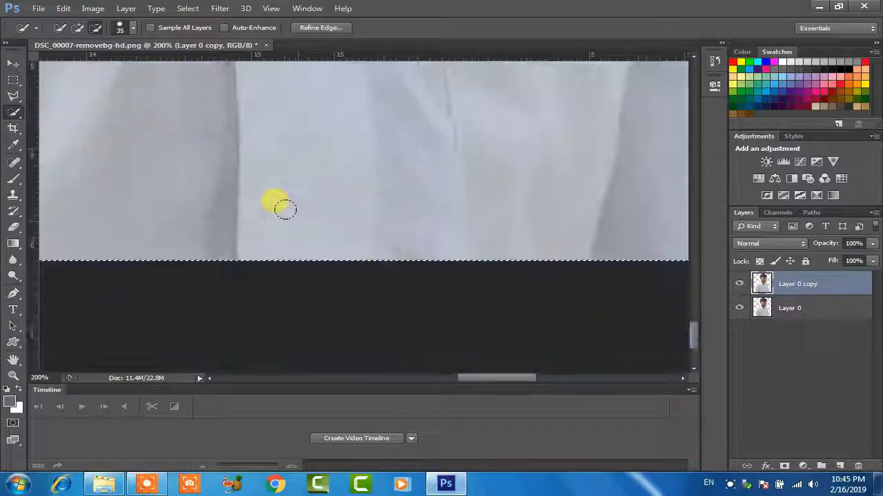
{"action": "scroll", "coordinate": [282, 207], "scroll_direction": "up", "scroll_amount": 6}
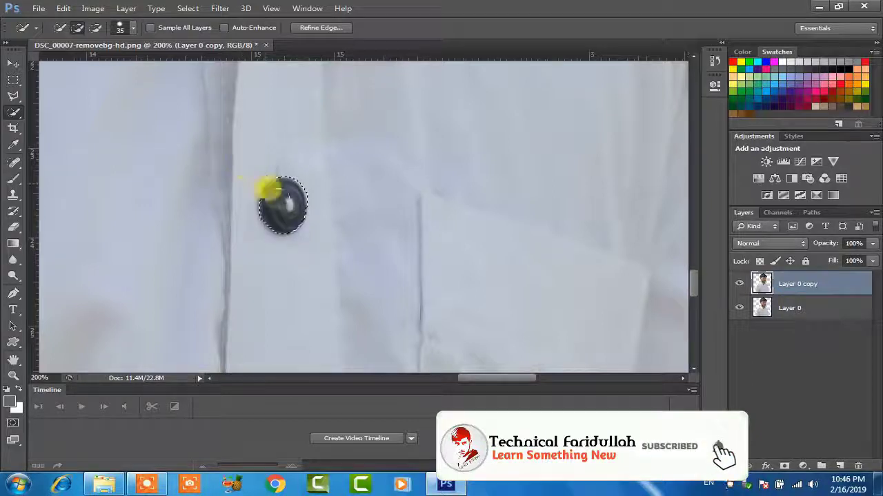
Subtract the small dark mark on the placket below the neckline from the selection with a size 8 brush
{"action": "scroll", "coordinate": [152, 198], "scroll_direction": "up", "scroll_amount": 6}
{"action": "scroll", "coordinate": [269, 207], "scroll_direction": "up", "scroll_amount": 1}
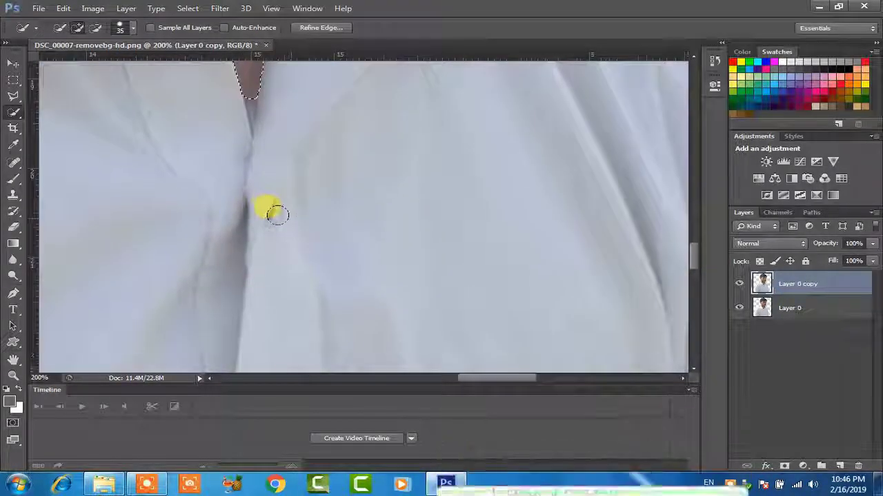
{"action": "key", "text": "bracketleft"}
{"action": "key", "text": "bracketleft"}
{"action": "key", "text": "bracketleft"}
{"action": "key", "text": "bracketleft"}
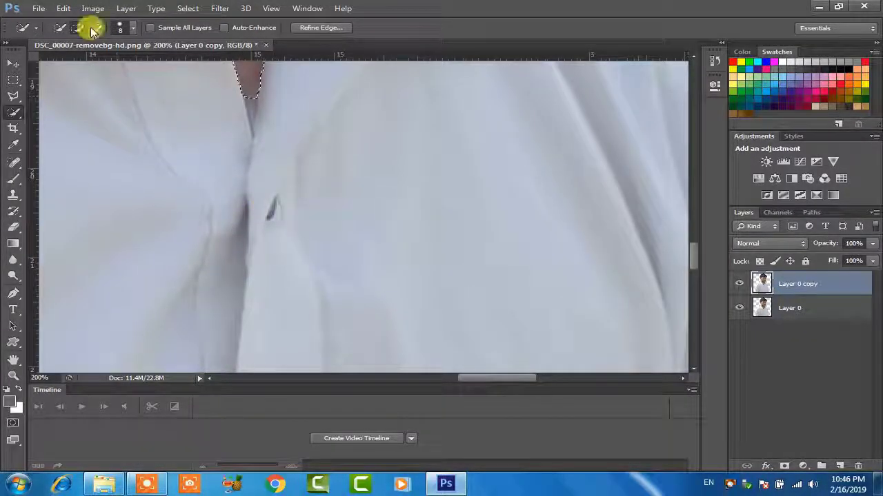
{"action": "scroll", "coordinate": [270, 215], "scroll_direction": "up", "scroll_amount": 3}
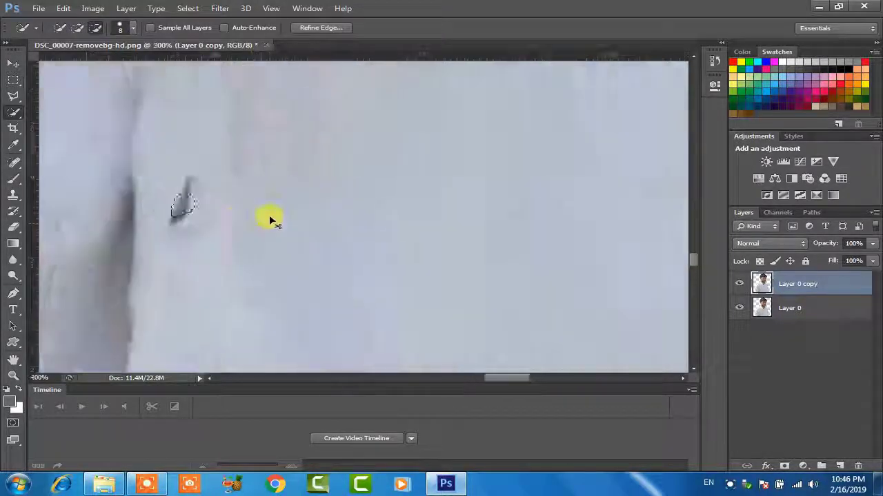
{"action": "left_click", "coordinate": [97, 189]}
{"action": "mouse_move", "coordinate": [97, 190]}
{"action": "left_mouse_down"}
{"action": "mouse_move", "coordinate": [79, 162]}
{"action": "mouse_move", "coordinate": [85, 201]}
{"action": "left_mouse_up"}
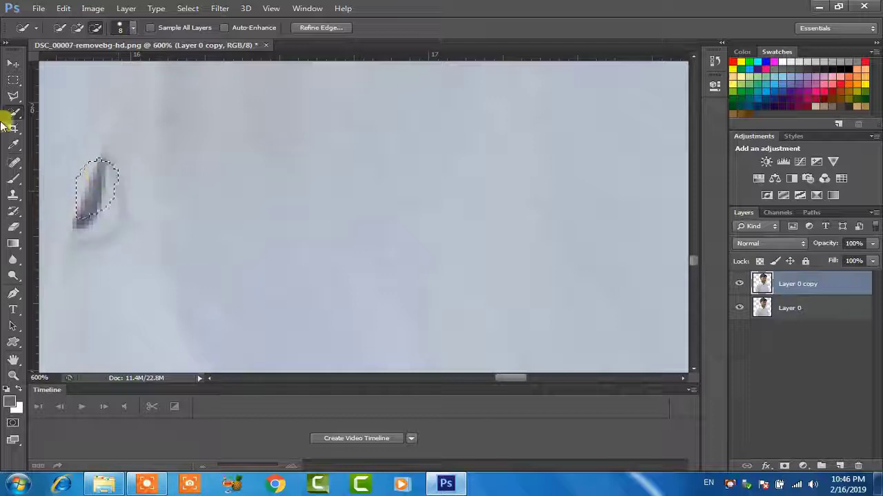
{"action": "scroll", "coordinate": [154, 92], "scroll_direction": "down", "scroll_amount": 9}
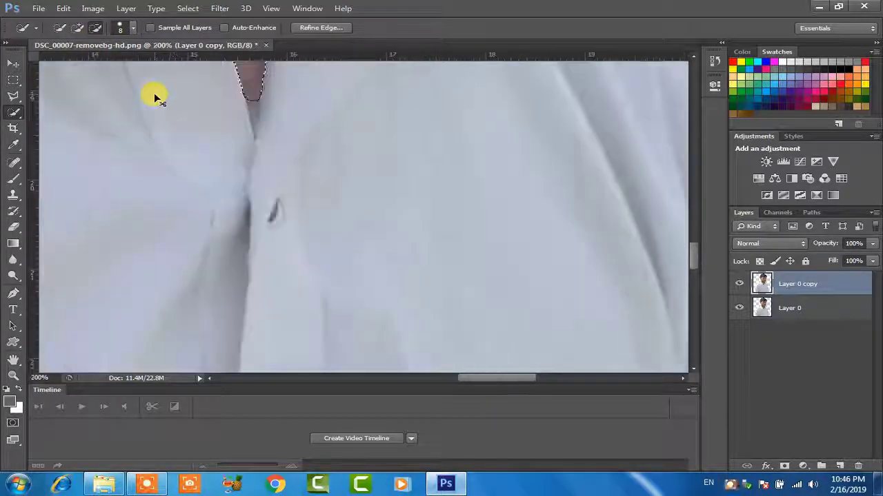
{"action": "scroll", "coordinate": [154, 93], "scroll_direction": "up", "scroll_amount": 1}
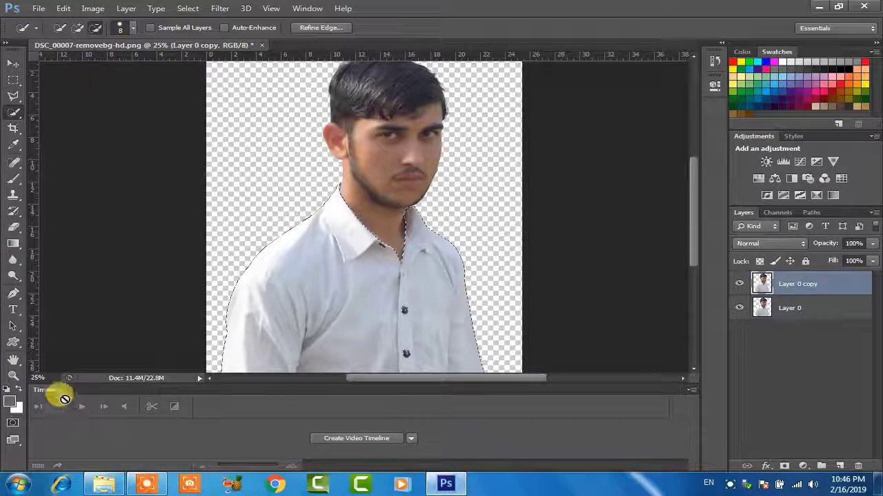
Create a new layer and fill the shirt selection on it with a cyan foreground colour
{"action": "left_click", "coordinate": [11, 376]}
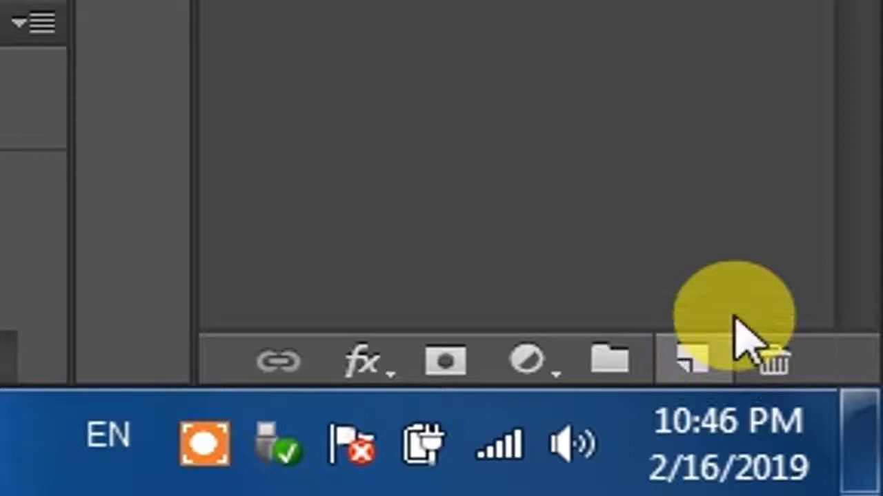
{"action": "left_click", "coordinate": [724, 357]}
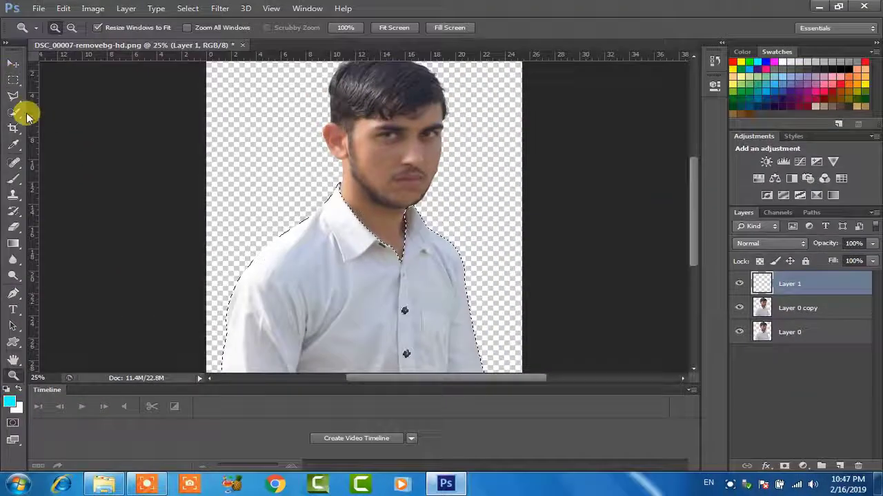
{"action": "left_click", "coordinate": [14, 112]}
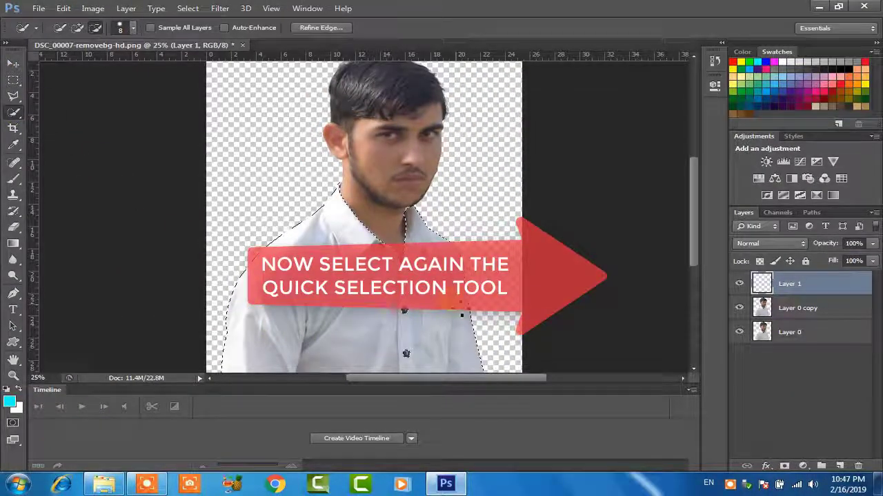
{"action": "key", "text": "alt+BackSpace"}
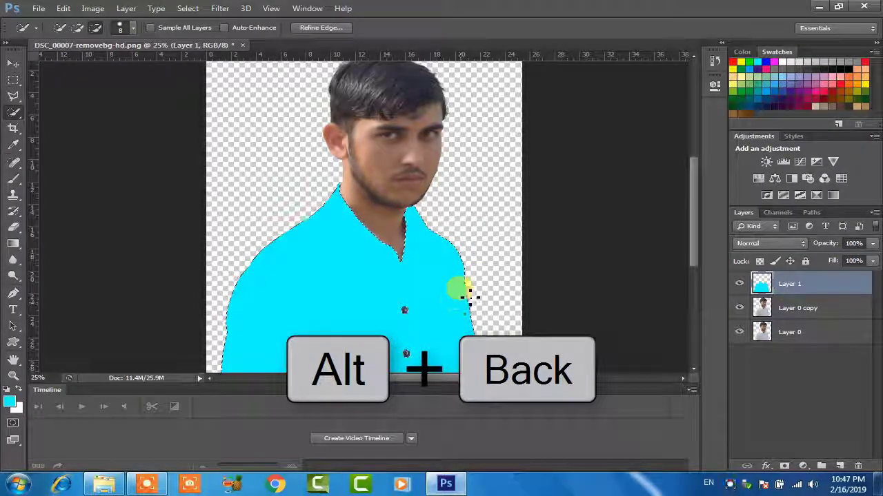
{"action": "key", "text": "ctrl+BackSpace"}
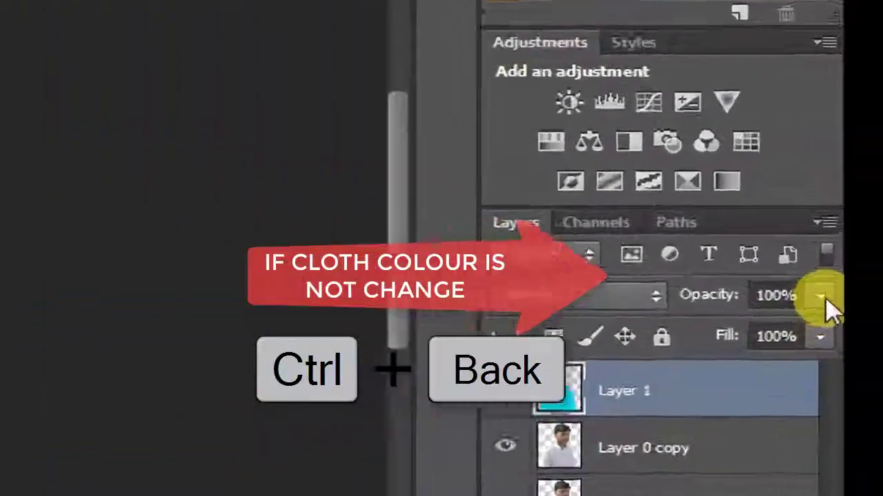
Lower the opacity of the cyan shirt layer to 42%
{"action": "left_click", "coordinate": [818, 309]}
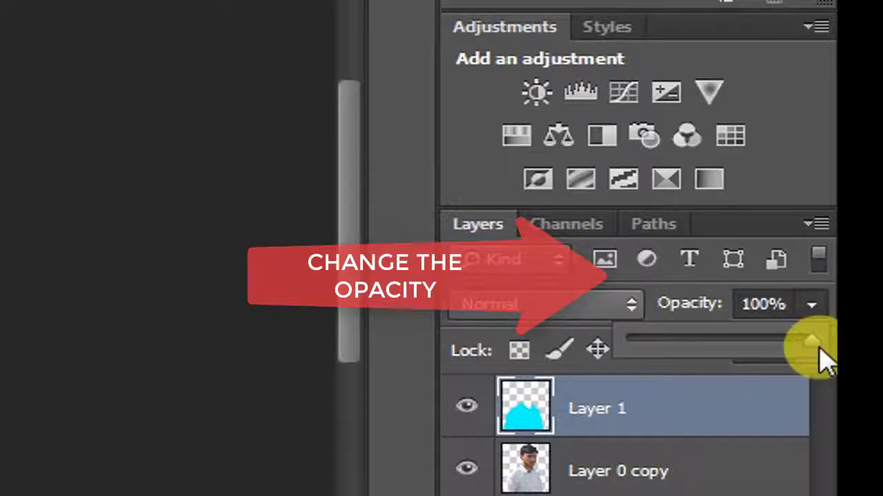
{"action": "left_click_drag", "start_coordinate": [814, 343], "coordinate": [705, 344]}
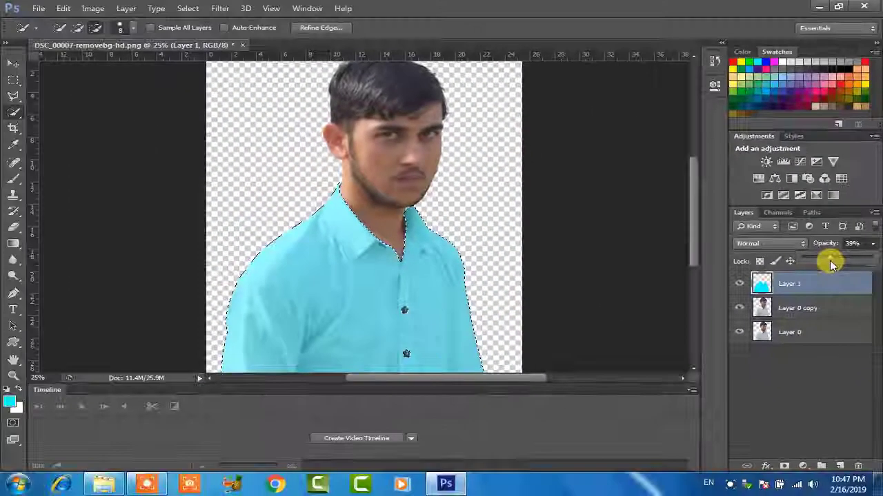
{"action": "left_click_drag", "start_coordinate": [829, 260], "coordinate": [834, 262]}
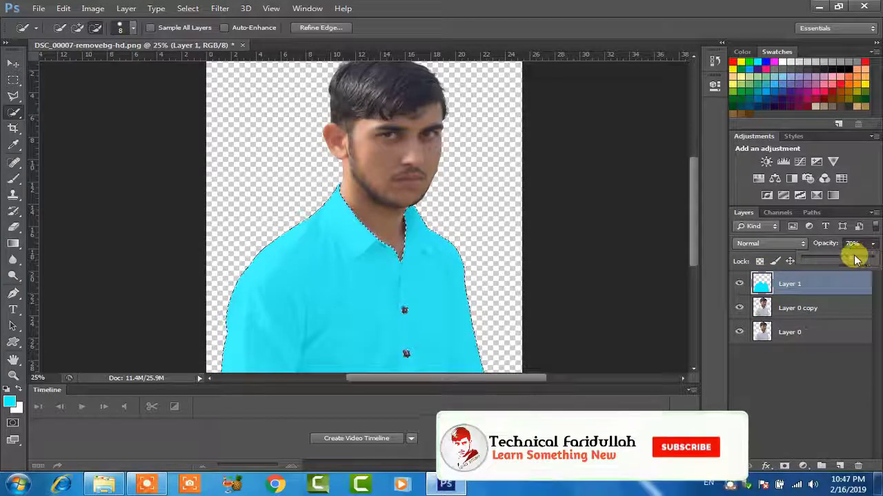
{"action": "left_click_drag", "start_coordinate": [853, 261], "coordinate": [829, 259]}
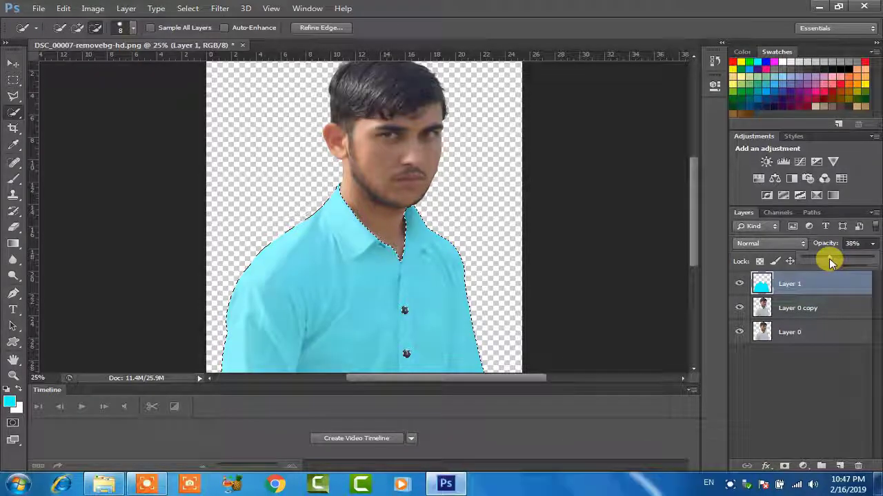
Try red and blue swatch colours as fills for the shirt selection on Layer 1
{"action": "left_click", "coordinate": [733, 62]}
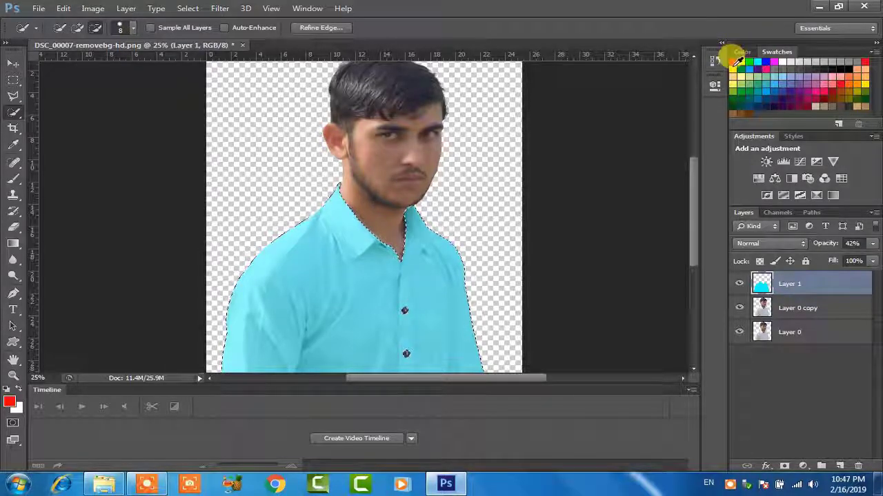
{"action": "key", "text": "alt+BackSpace"}
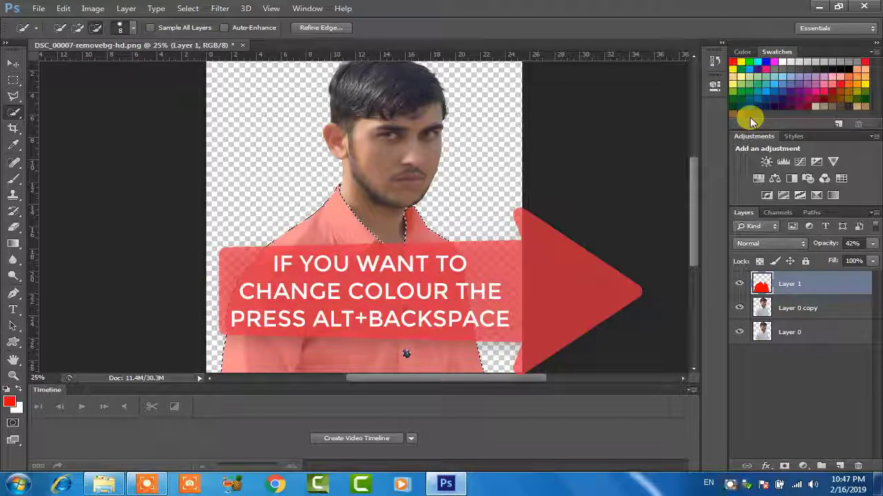
{"action": "left_click", "coordinate": [820, 86]}
{"action": "key", "text": "alt+BackSpace"}
{"action": "left_click", "coordinate": [756, 95]}
{"action": "key", "text": "alt+BackSpace"}
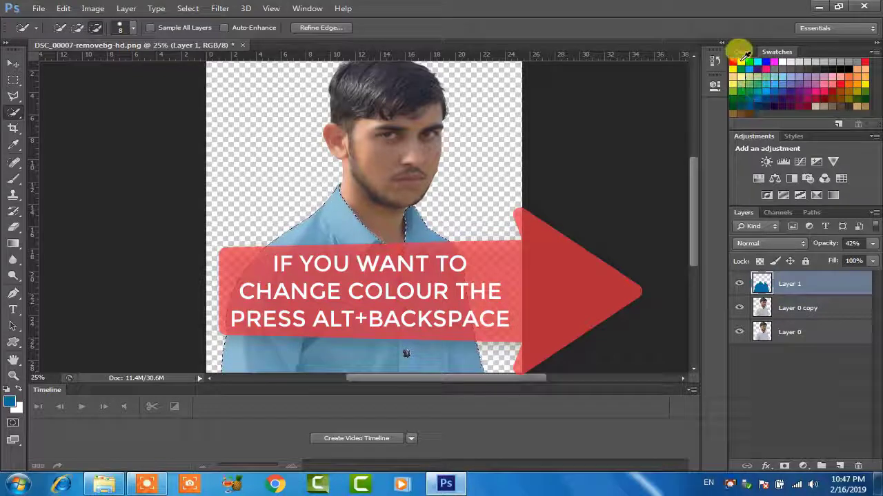
Try yellow, green and purple swatch colours as fills for the shirt selection
{"action": "left_click", "coordinate": [741, 62]}
{"action": "key", "text": "alt+BackSpace"}
{"action": "left_click", "coordinate": [741, 91]}
{"action": "key", "text": "alt+BackSpace"}
{"action": "left_click", "coordinate": [804, 84]}
{"action": "key", "text": "alt+BackSpace"}
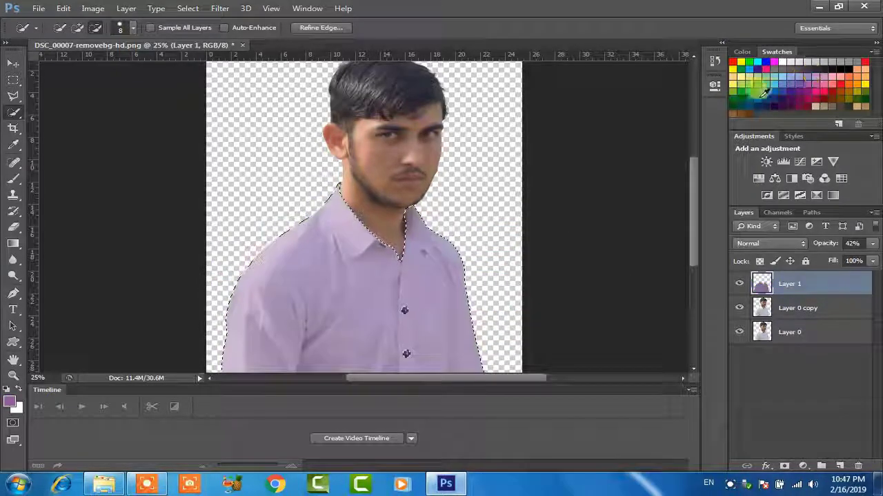
Try brown and dark green among further swatch colours as fills for the shirt selection
{"action": "left_click", "coordinate": [748, 107]}
{"action": "key", "text": "alt+BackSpace"}
{"action": "left_click", "coordinate": [822, 87]}
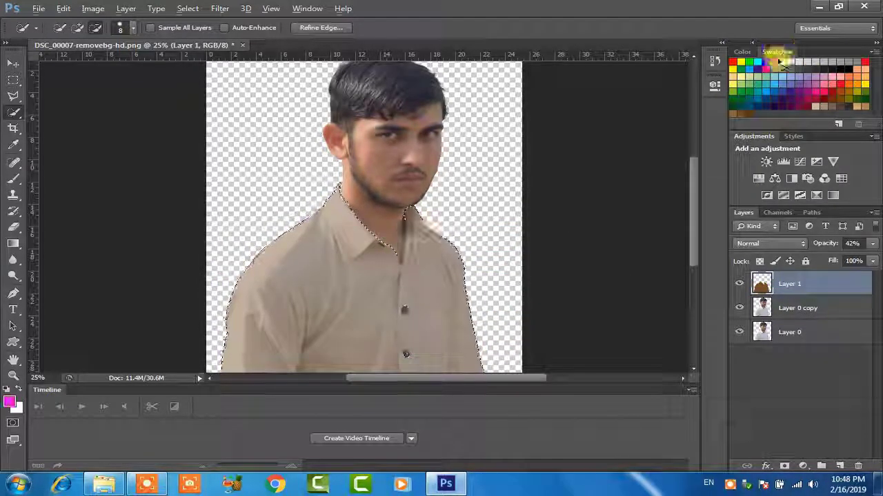
{"action": "key", "text": "alt+BackSpace"}
{"action": "left_click", "coordinate": [867, 100]}
{"action": "key", "text": "alt+BackSpace"}
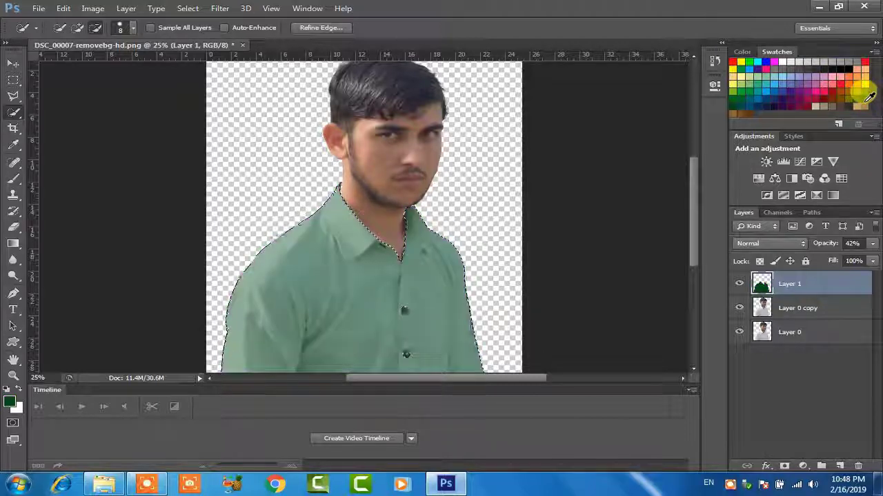
Fill the shirt selection on Layer 1 with the pure red swatch colour
{"action": "left_click", "coordinate": [734, 62]}
{"action": "key", "text": "alt+BackSpace"}
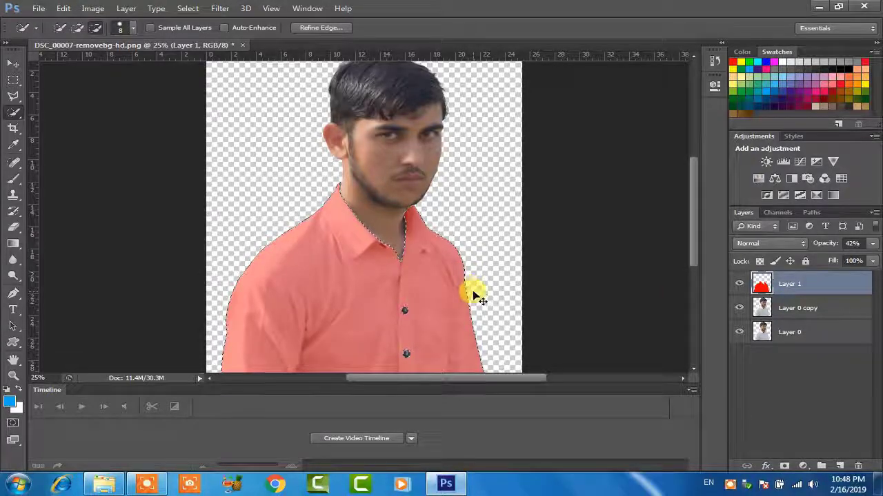
Erase the red fill over the dark button beneath the collar with a size 10 eraser and deselect the shirt
{"action": "scroll", "coordinate": [394, 290], "scroll_direction": "up", "scroll_amount": 4}
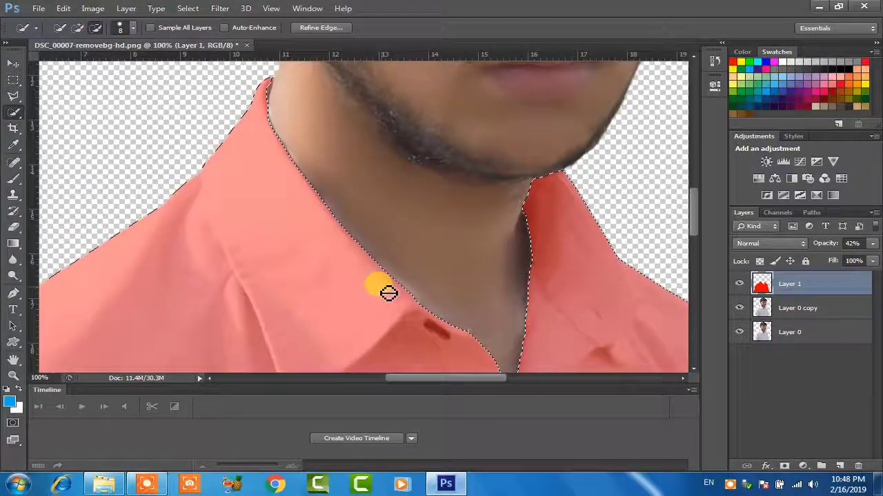
{"action": "scroll", "coordinate": [402, 319], "scroll_direction": "down", "scroll_amount": 5}
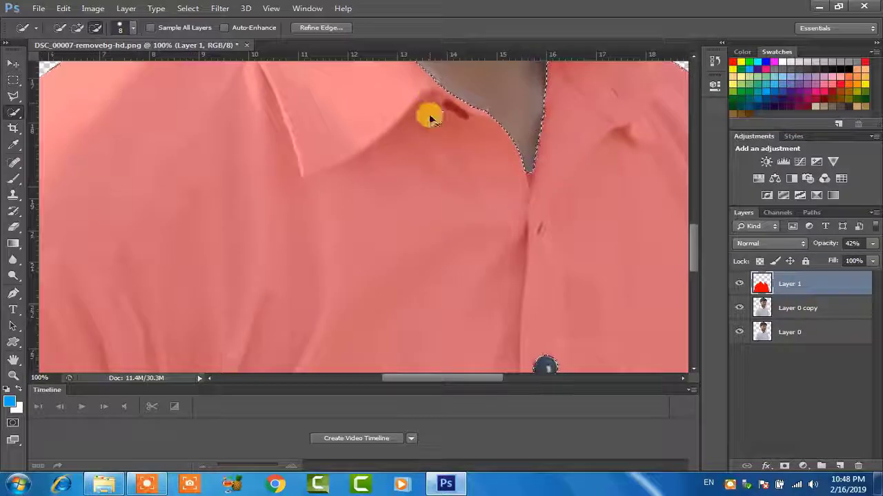
{"action": "scroll", "coordinate": [427, 116], "scroll_direction": "up", "scroll_amount": 2}
{"action": "mouse_move", "coordinate": [488, 94]}
{"action": "left_mouse_down"}
{"action": "mouse_move", "coordinate": [491, 243]}
{"action": "mouse_move", "coordinate": [538, 203]}
{"action": "mouse_move", "coordinate": [478, 230]}
{"action": "left_mouse_up"}
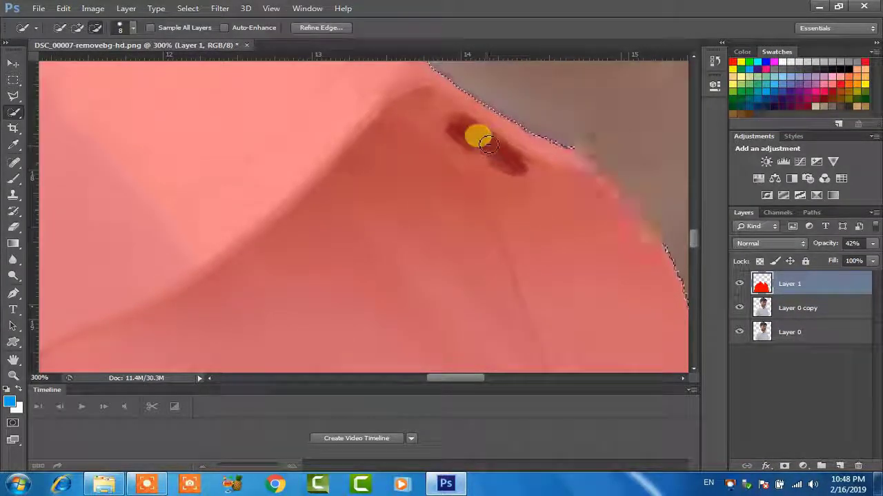
{"action": "key", "text": "e"}
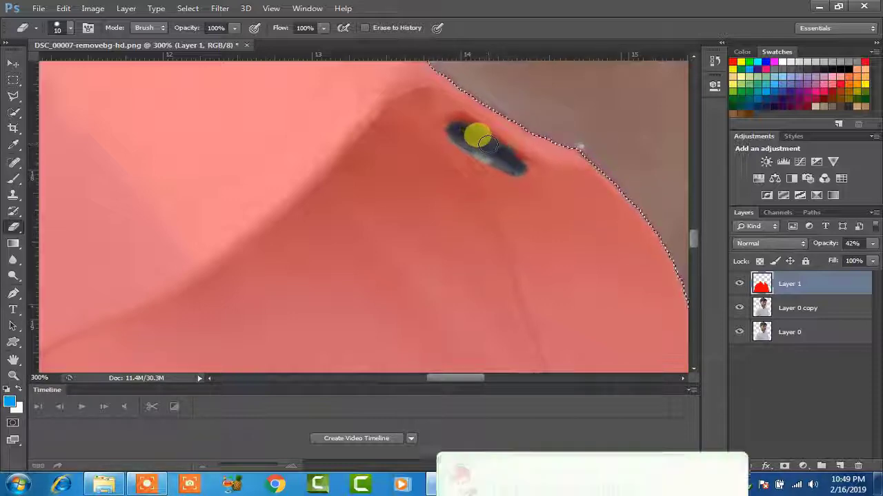
{"action": "key", "text": "ctrl+minus"}
{"action": "key", "text": "ctrl+minus"}
{"action": "key", "text": "ctrl+minus"}
{"action": "key", "text": "ctrl+minus"}
{"action": "key", "text": "ctrl+minus"}
{"action": "key", "text": "ctrl+minus"}
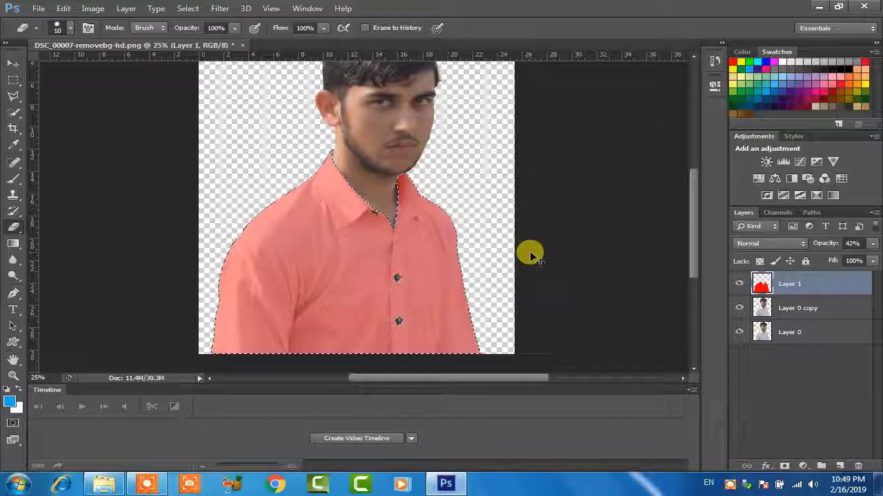
{"action": "key", "text": "ctrl+d"}
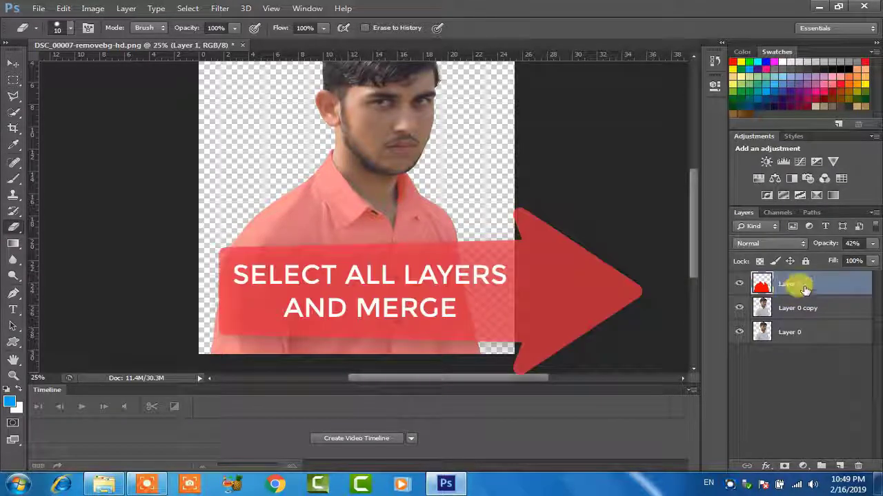
Merge Layer 1, Layer 0 copy and Layer 0 into a single layer
{"action": "left_click", "coordinate": [799, 308], "text": "shift"}
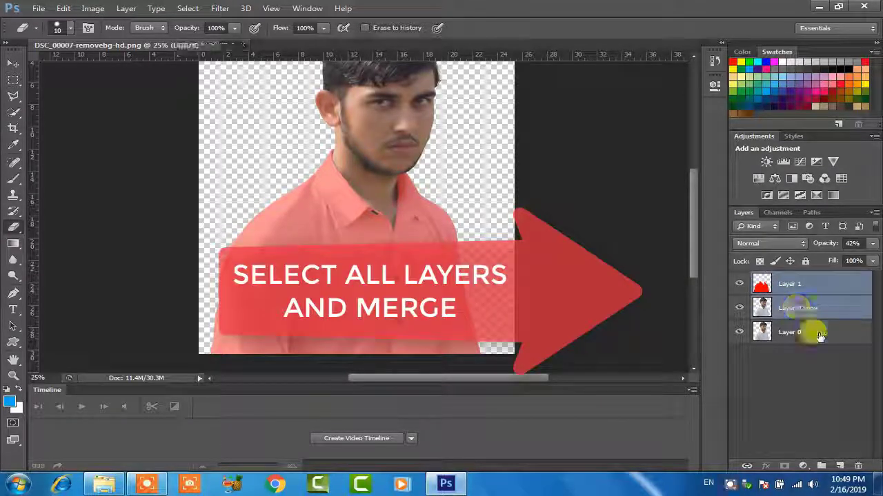
{"action": "left_click", "coordinate": [798, 333], "text": "shift"}
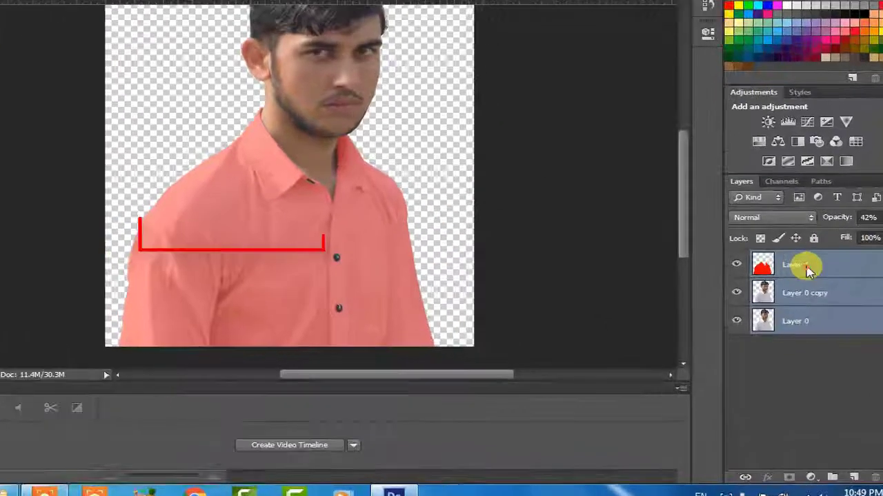
{"action": "right_click", "coordinate": [793, 284]}
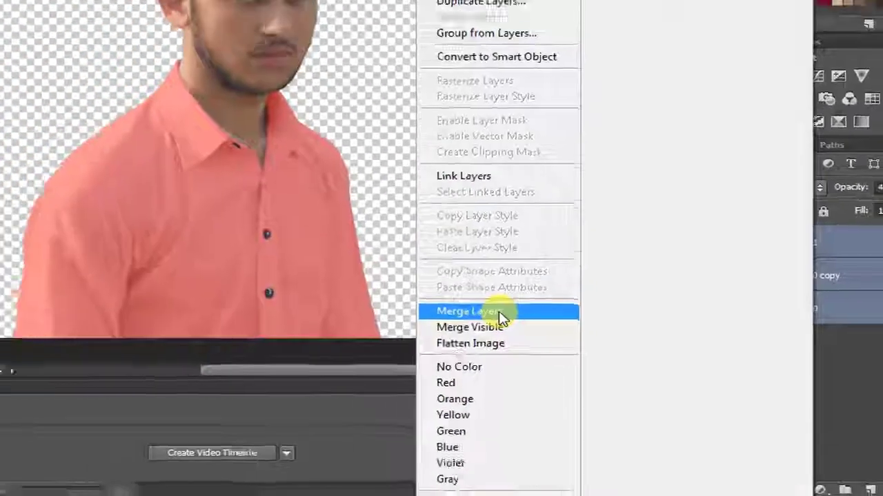
{"action": "left_click", "coordinate": [348, 275]}
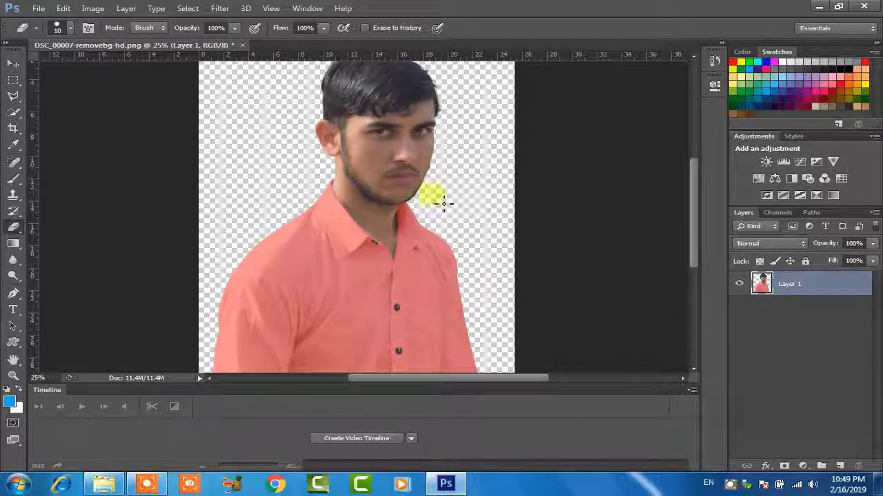
Save a copy of the image as a JPEG named "chang clloths clor" with quality 8 and the Baseline ("Standard") format option
{"action": "left_click_drag", "start_coordinate": [403, 202], "coordinate": [442, 233]}
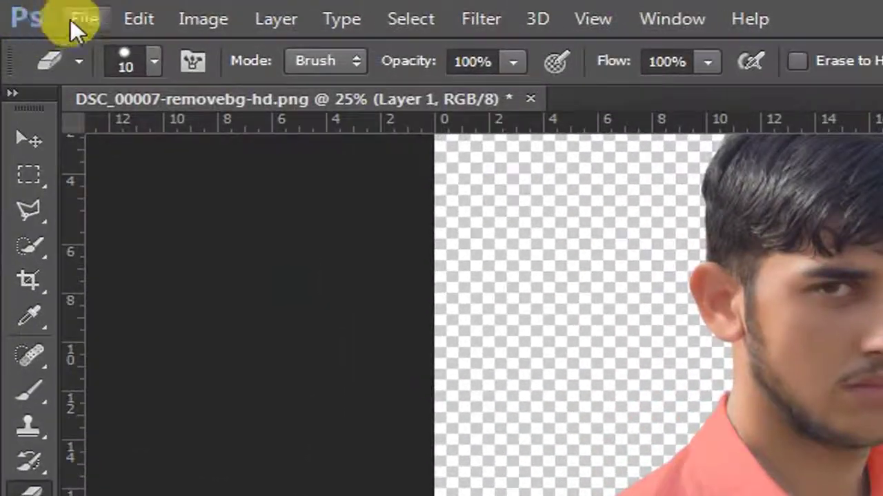
{"action": "left_click", "coordinate": [38, 8]}
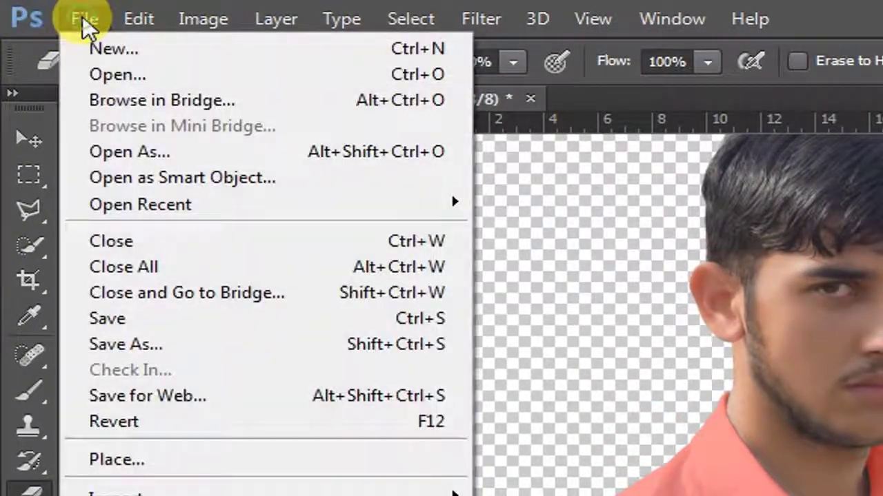
{"action": "left_click", "coordinate": [176, 343]}
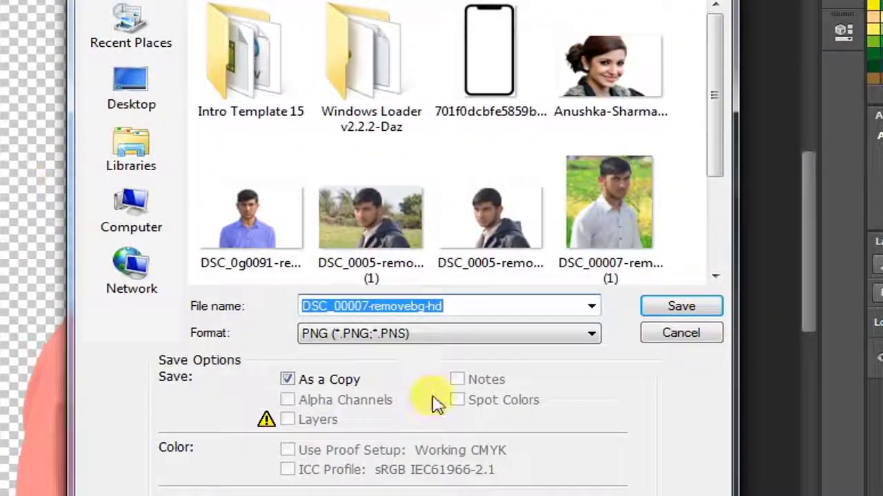
{"action": "left_click", "coordinate": [413, 334]}
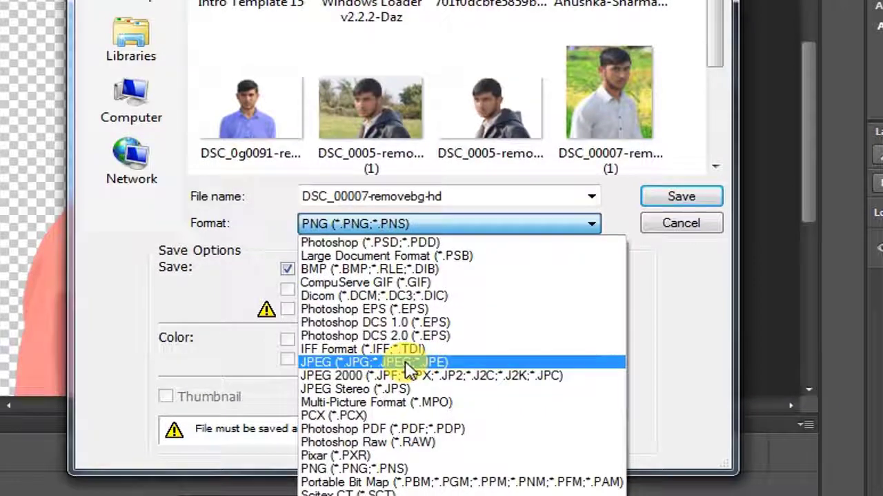
{"action": "left_click", "coordinate": [406, 364]}
{"action": "double_click", "coordinate": [399, 197]}
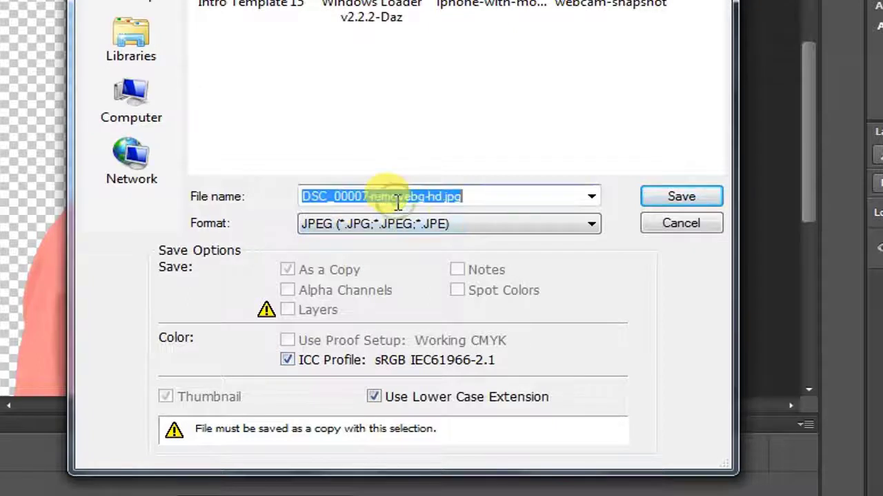
{"action": "type", "text": "c"}
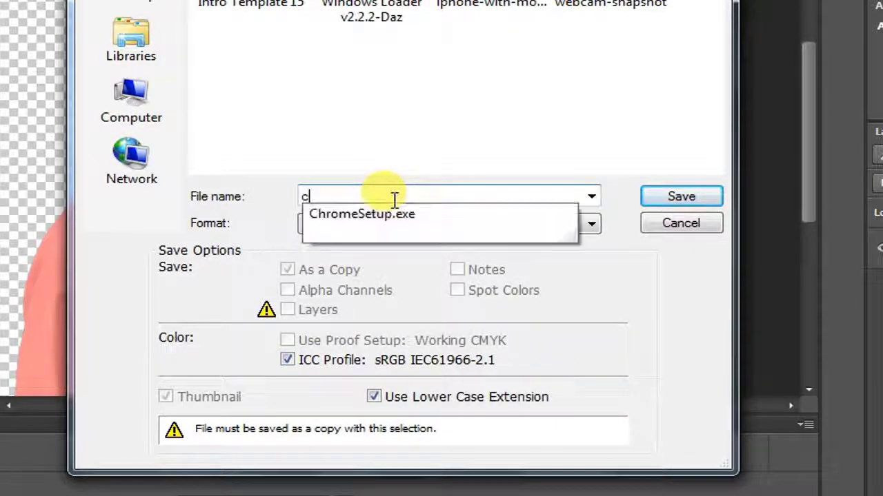
{"action": "type", "text": "hang clloths clor"}
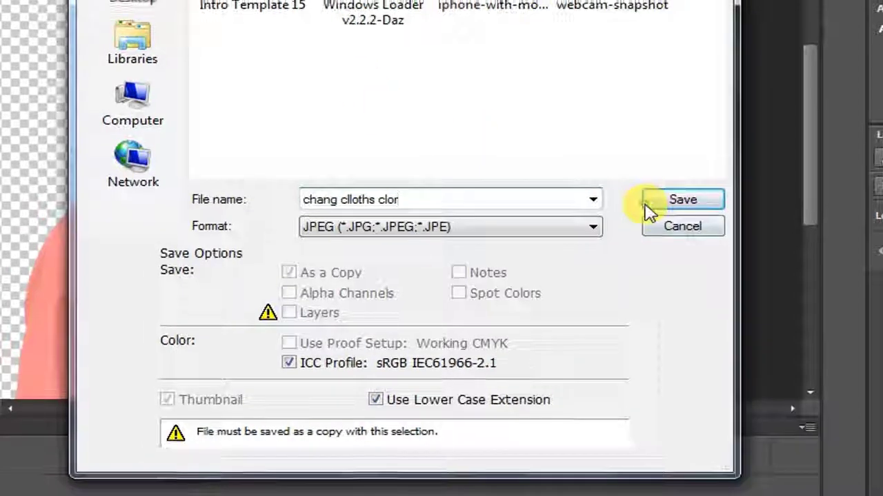
{"action": "left_click", "coordinate": [650, 197]}
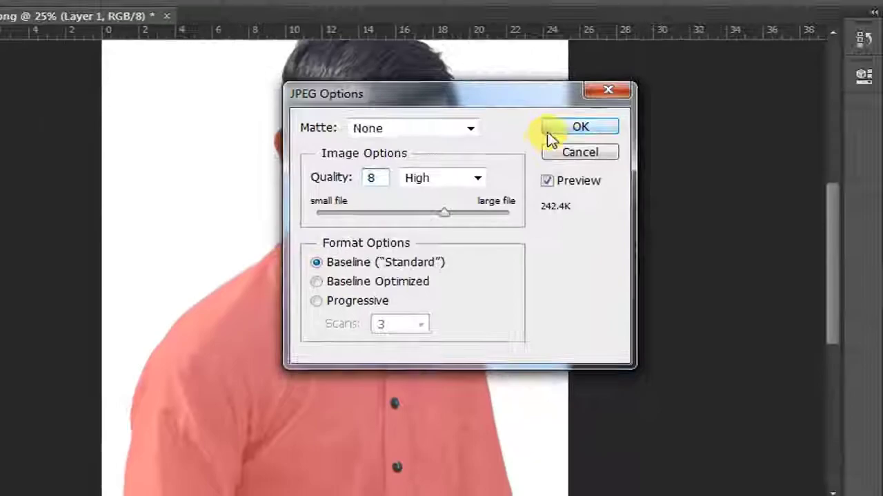
{"action": "left_click", "coordinate": [550, 131]}
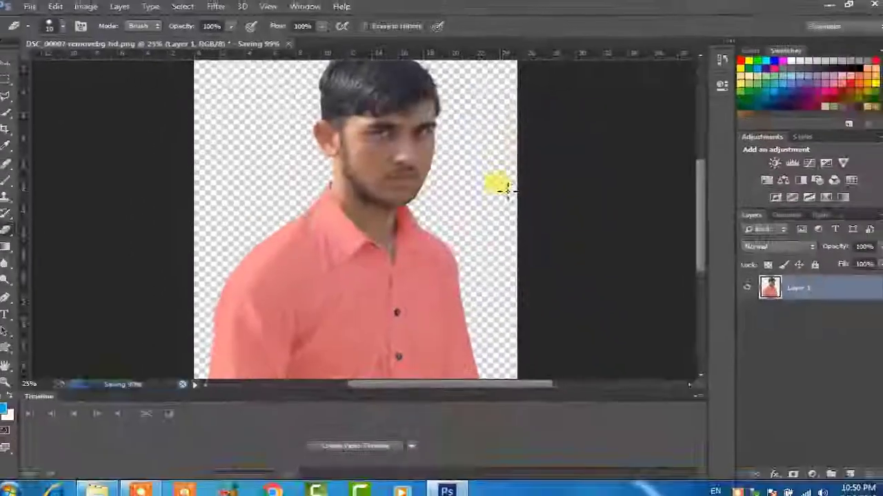